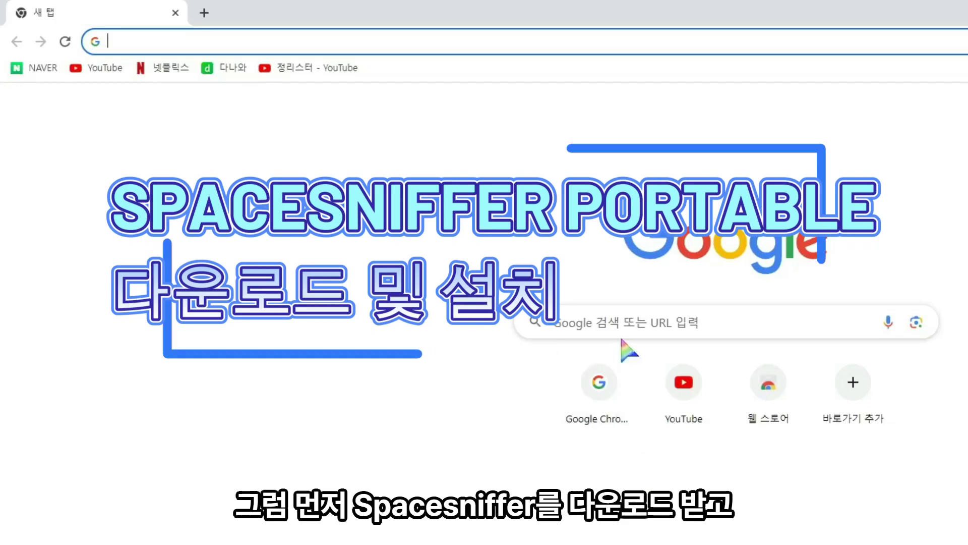
Step: Search Google for "spacesniffer portable" and open the FOSSHUB result "SpaceSniffer download latest version"
click(623, 330)
click(607, 389)
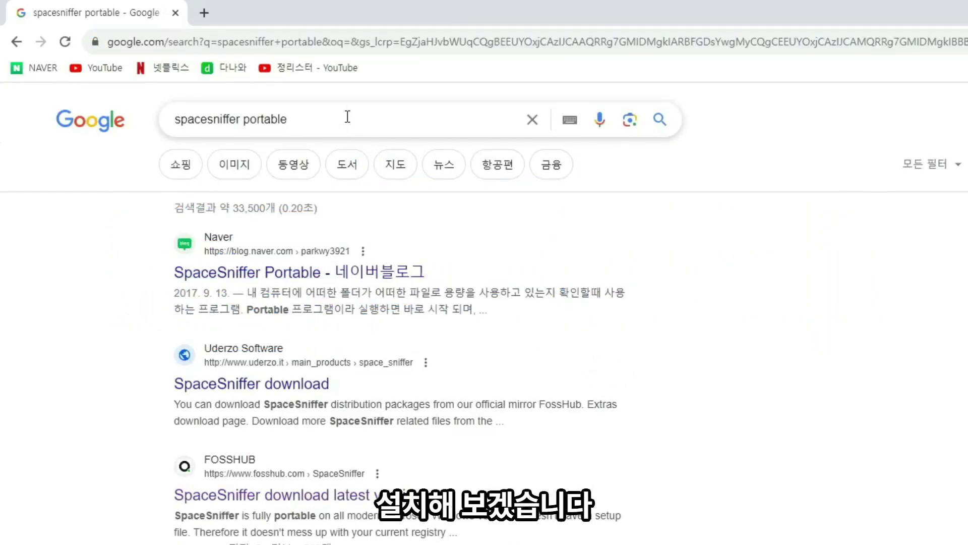
click(348, 117)
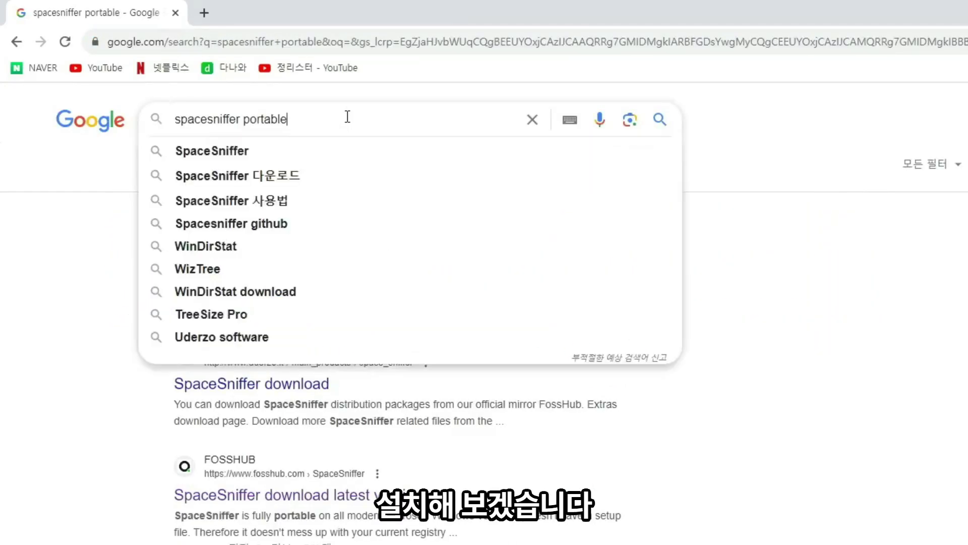
click(867, 269)
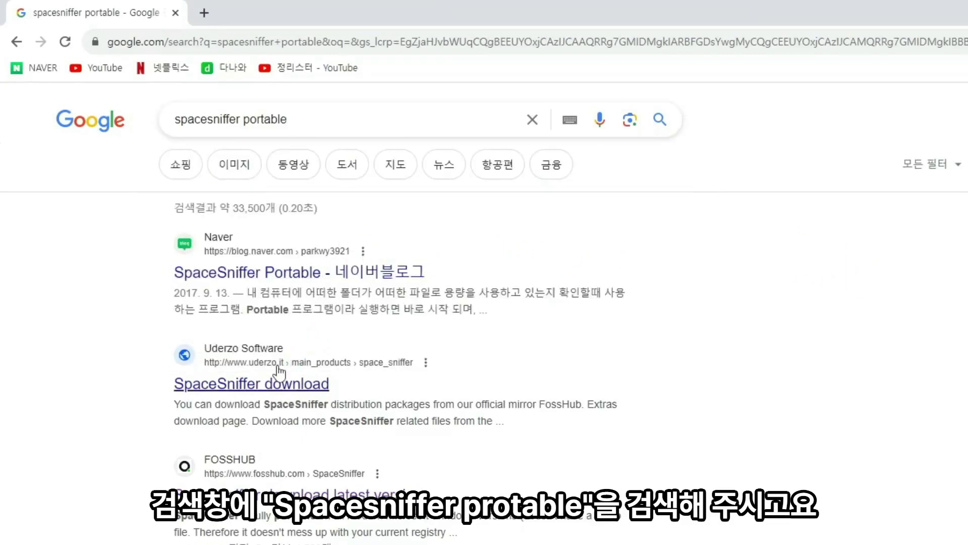
scroll(280, 370, down, 3)
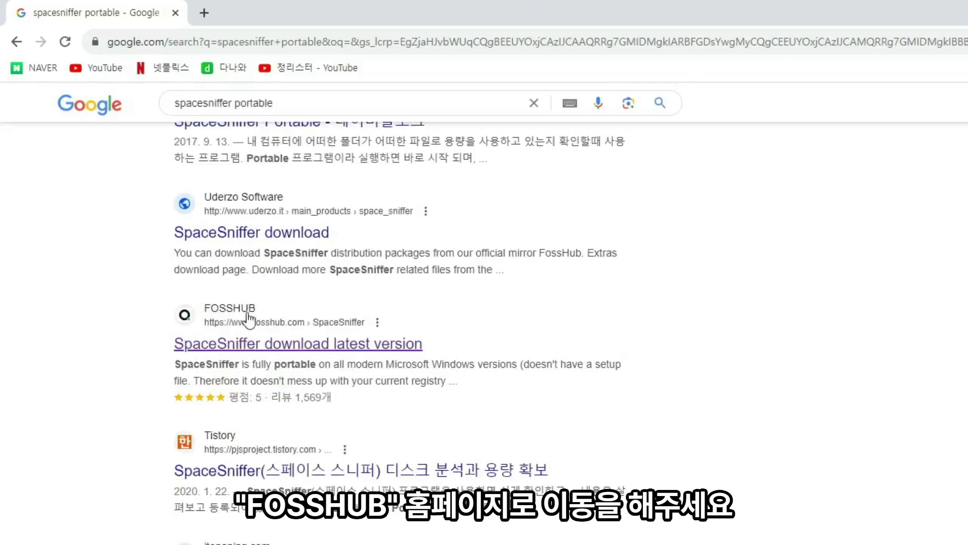
click(242, 348)
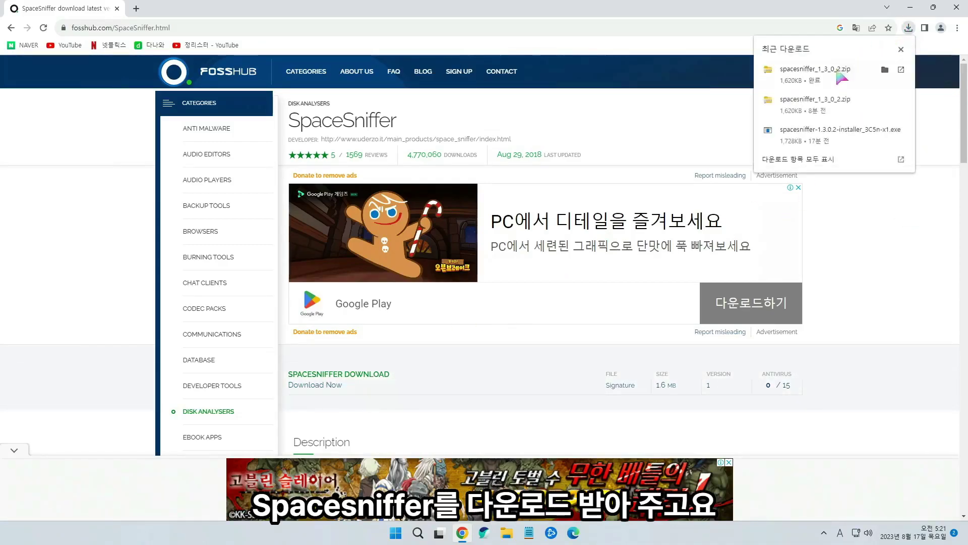
Step: Show the downloaded spacesniffer_1_3_0_2.zip in its folder and extract the archive
click(884, 71)
right_click(446, 226)
click(482, 289)
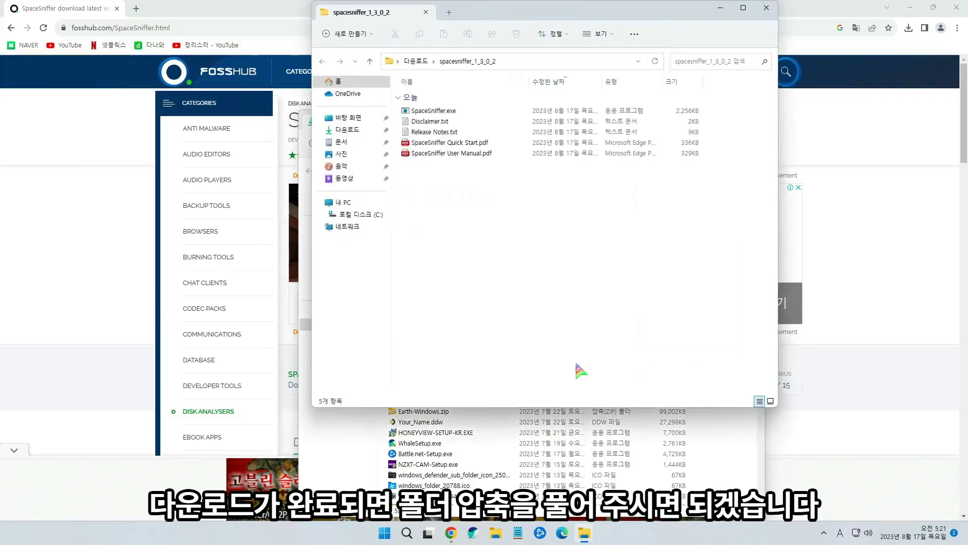
Step: Launch SpaceSniffer.exe from the extracted folder to scan the C: drive, and clear the log console
click(448, 114)
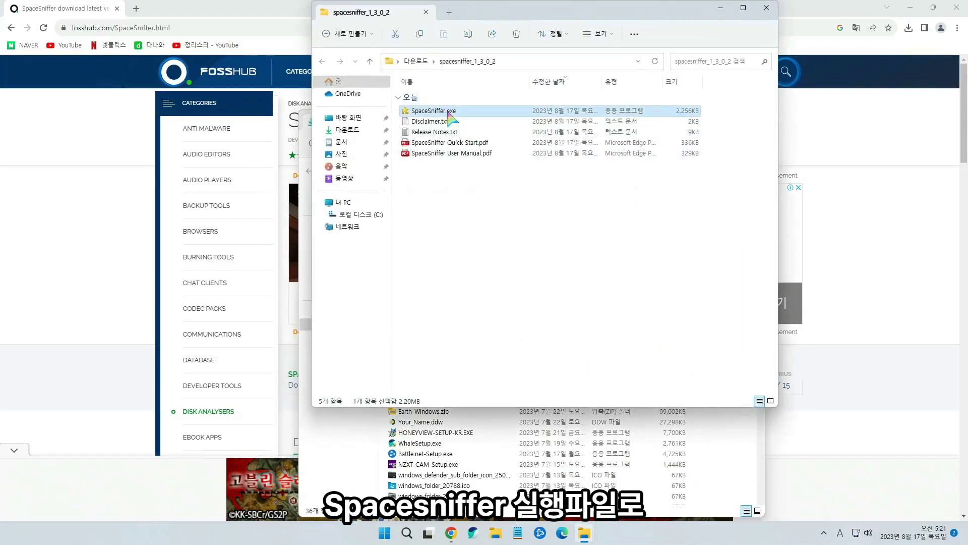
double_click(447, 112)
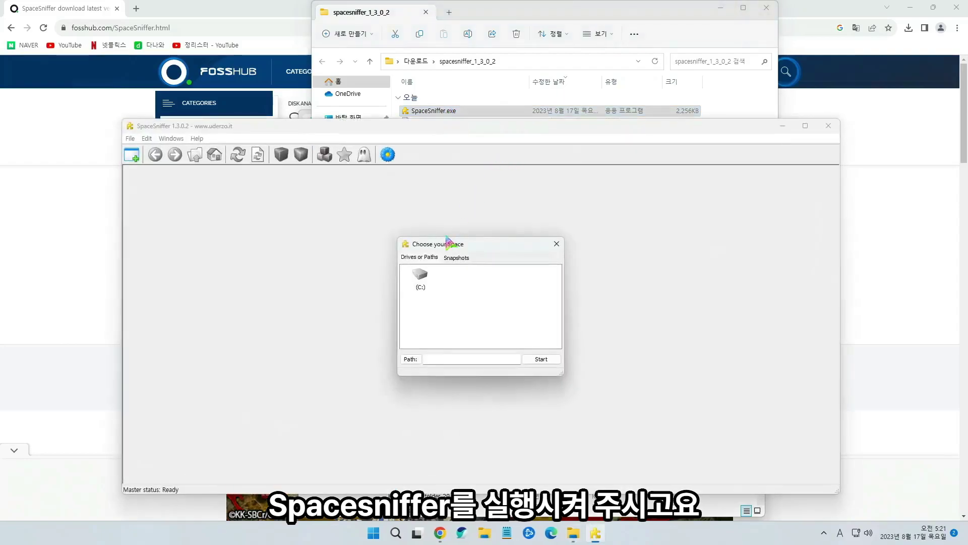
double_click(421, 275)
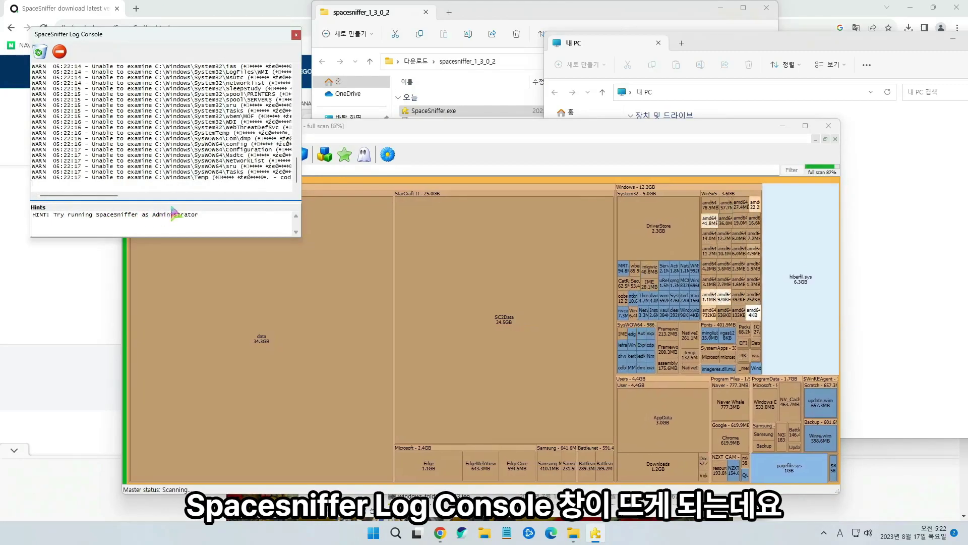
click(296, 35)
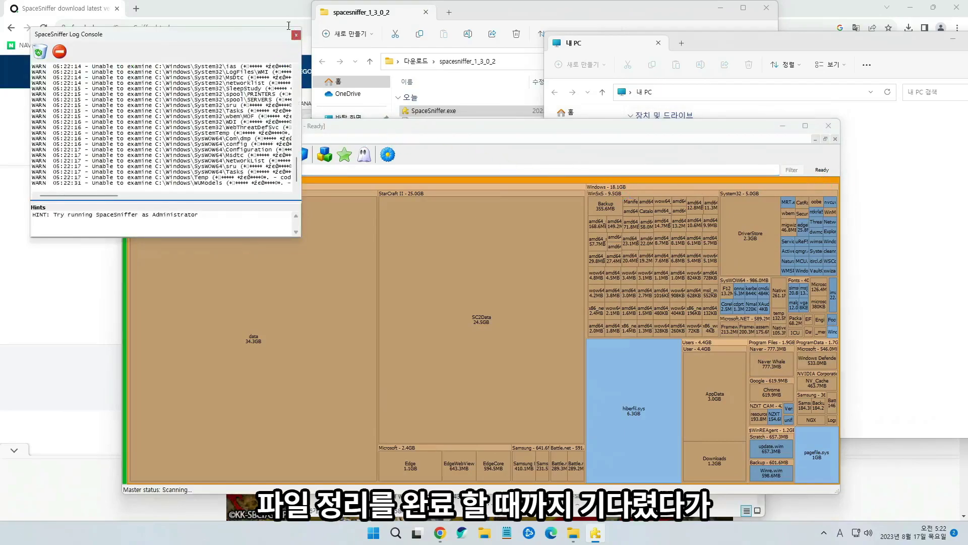
click(40, 53)
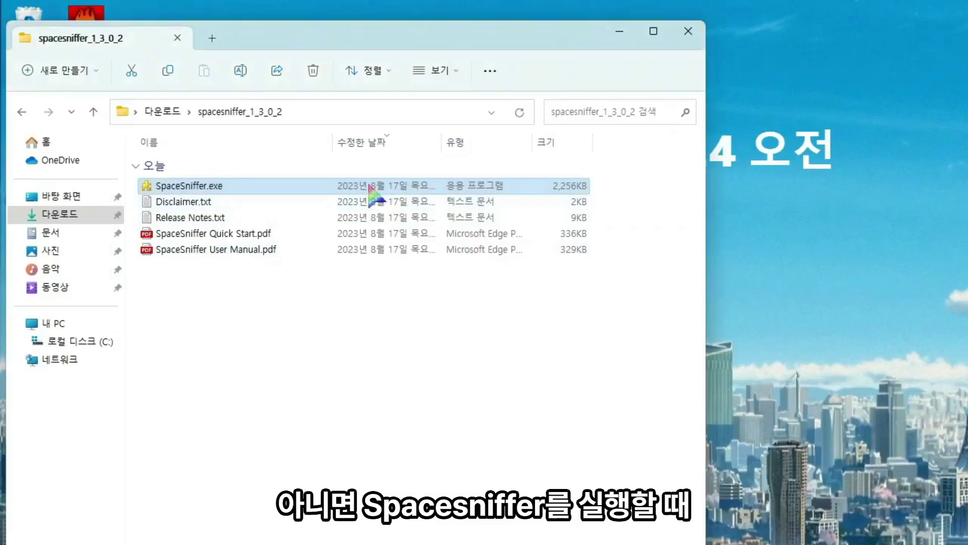
Step: Run SpaceSniffer.exe as administrator, allow the elevation, and scan the C: drive
right_click(253, 123)
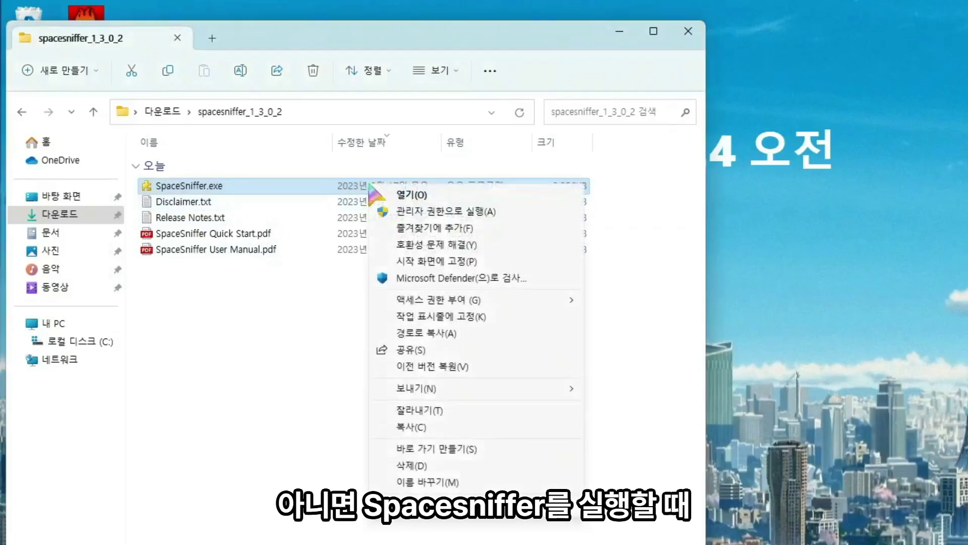
click(428, 214)
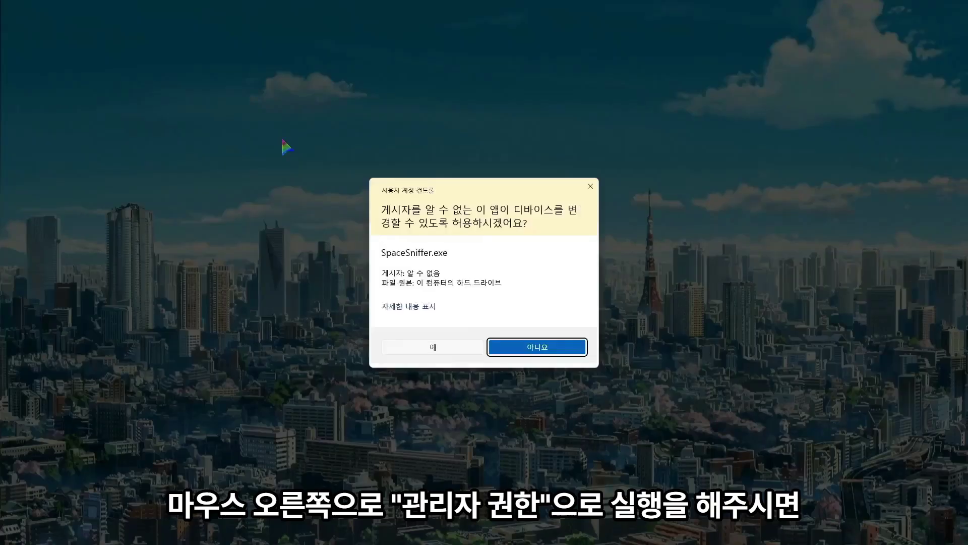
click(418, 349)
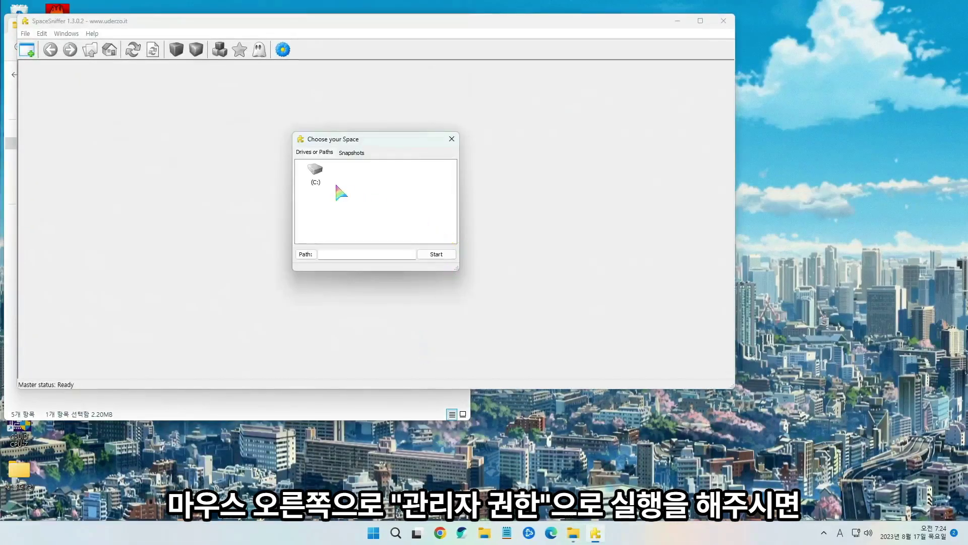
double_click(316, 174)
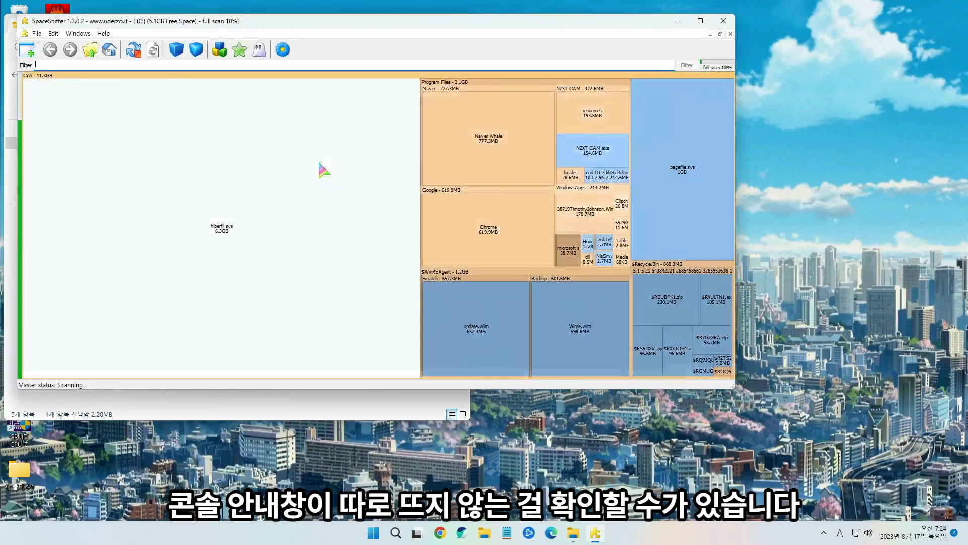
drag(473, 25, 557, 63)
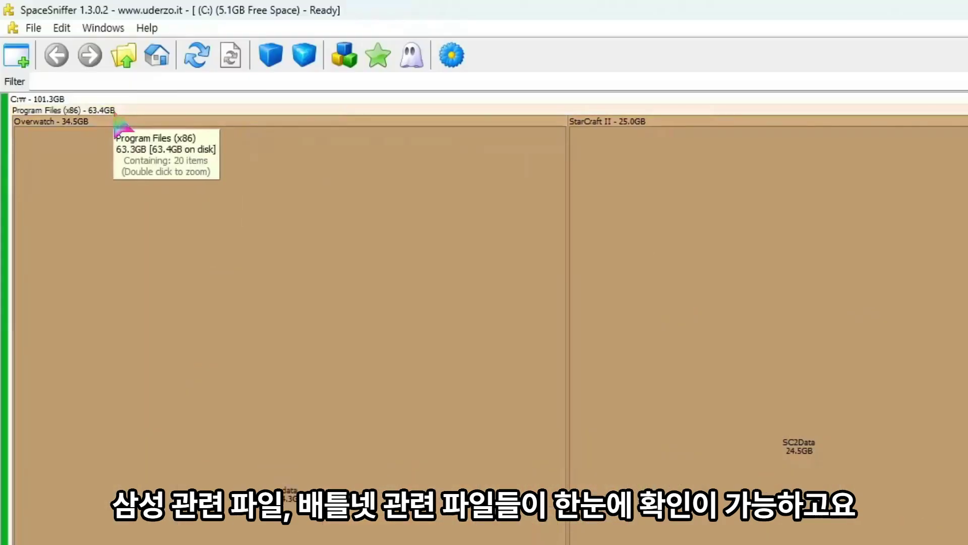
Step: Examine the contents of the Program Files (x86), Windows and Program Files folders in the C: map, returning to the drive level after each
double_click(170, 108)
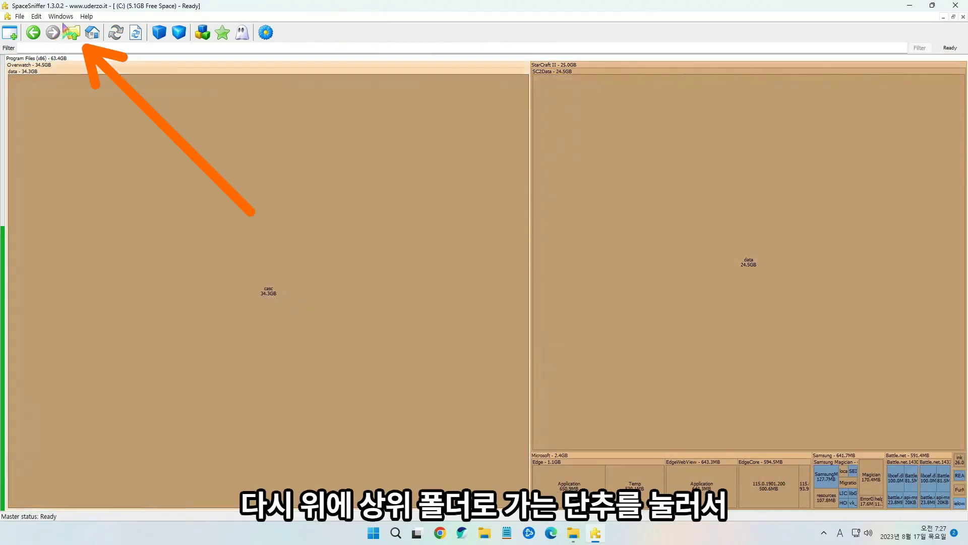
click(74, 34)
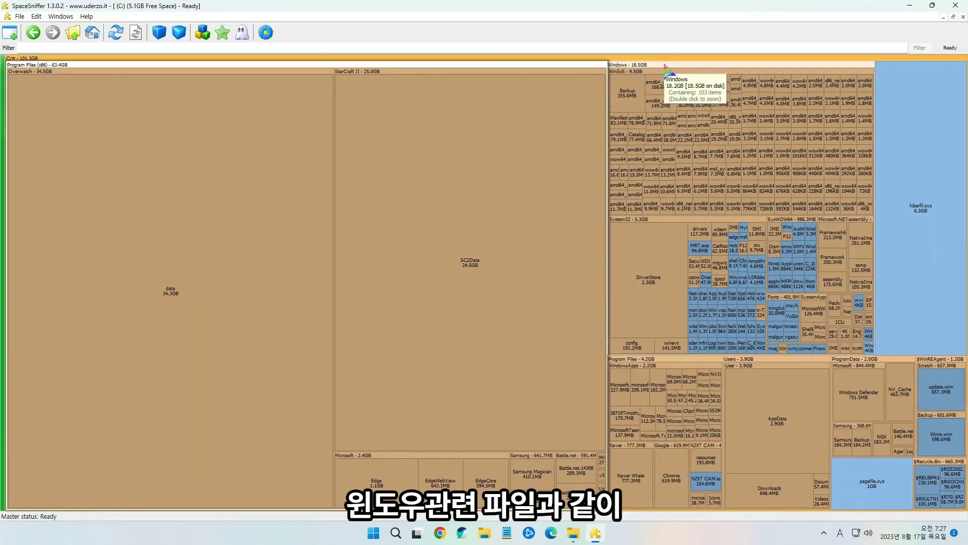
double_click(642, 76)
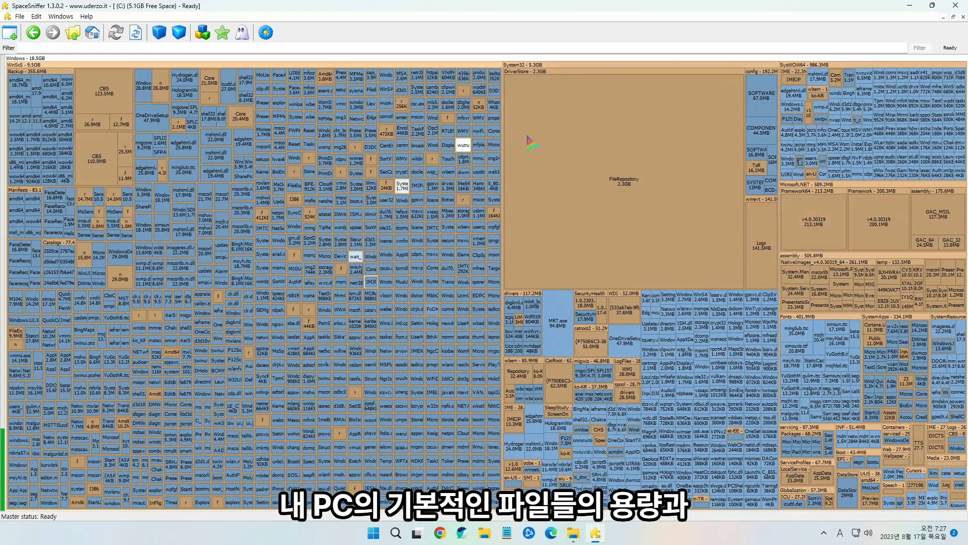
click(73, 33)
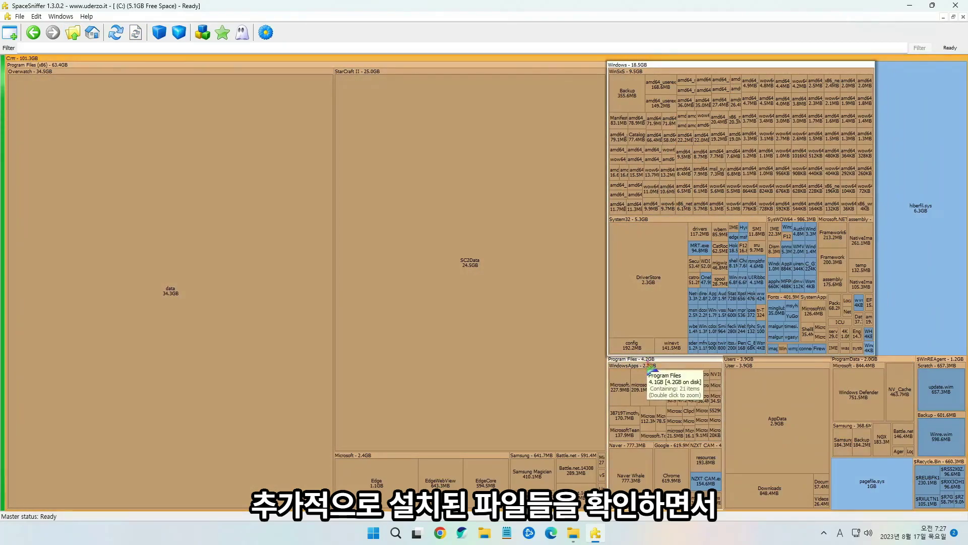
double_click(648, 363)
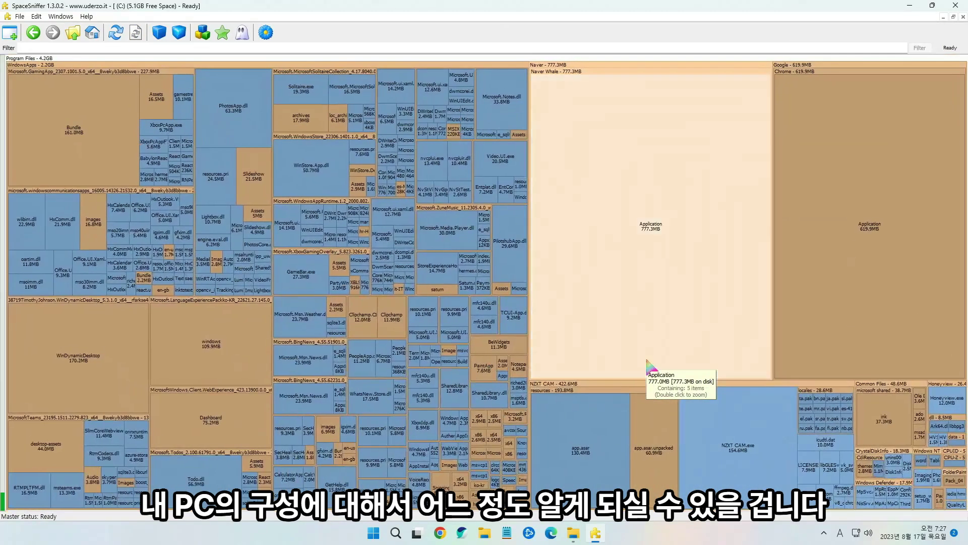
click(72, 33)
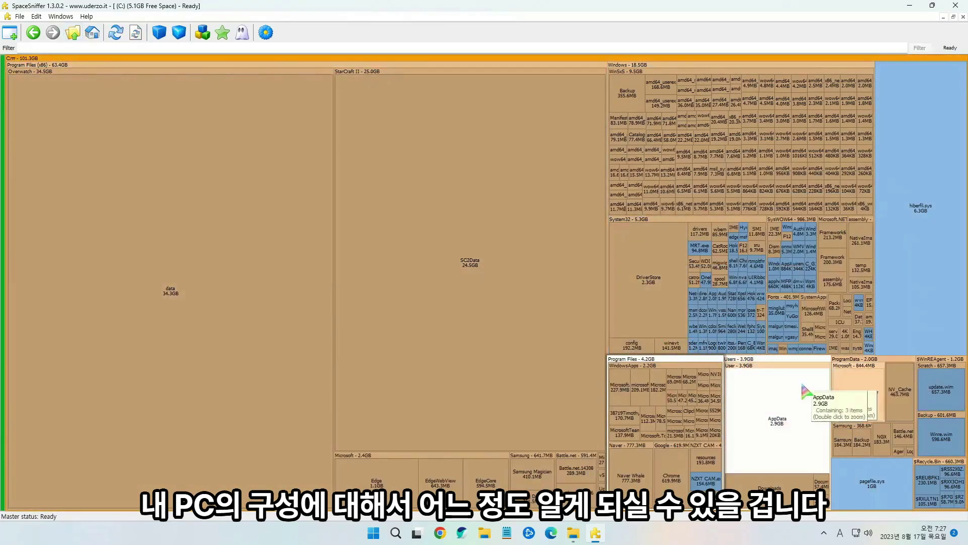
Step: Start a new scan of the external D: drive
click(19, 16)
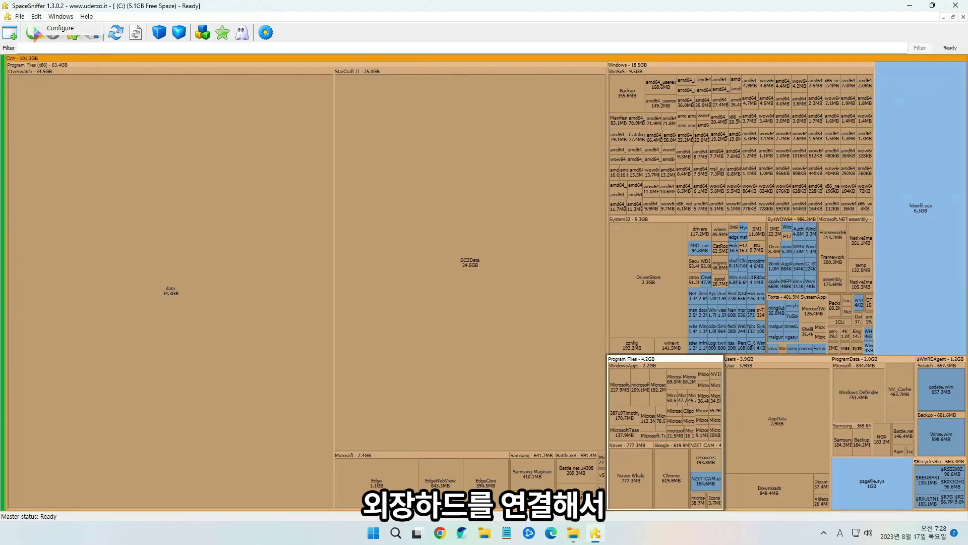
click(21, 28)
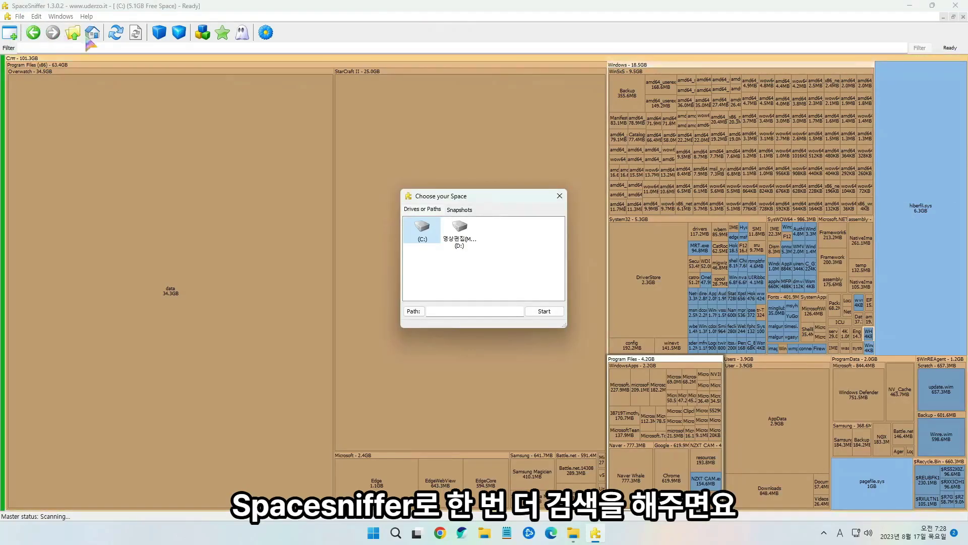
double_click(457, 235)
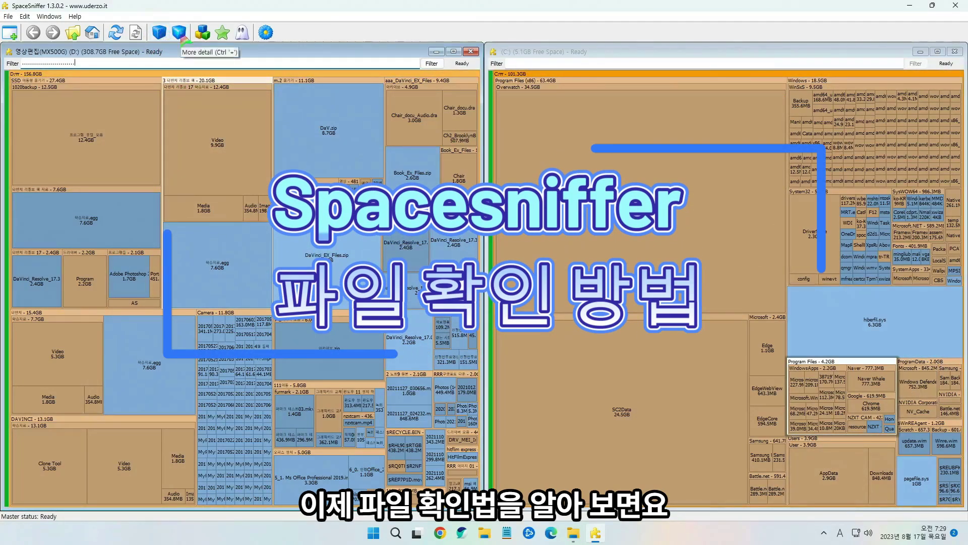
Step: Increase the D: drive map's detail by three levels, reduce it by one level, and raise it again
click(180, 33)
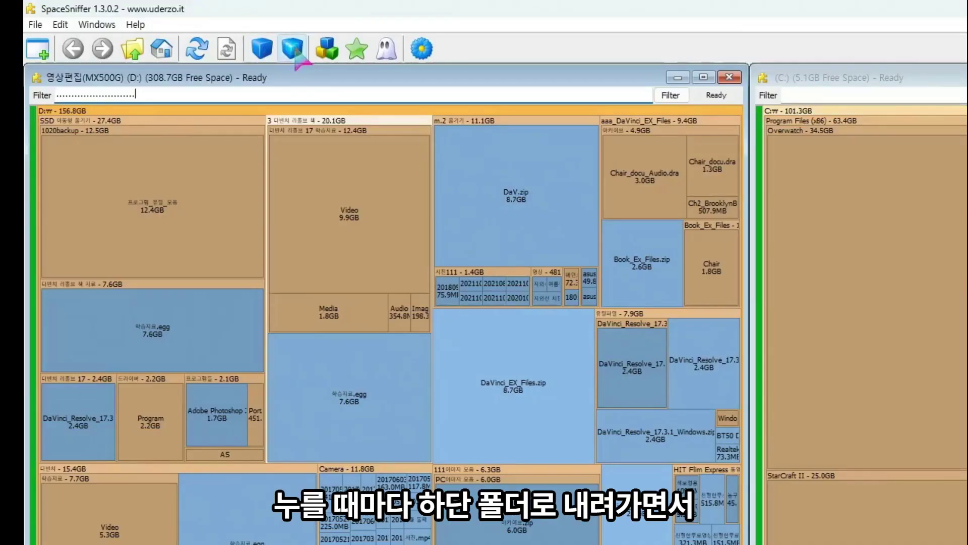
click(181, 36)
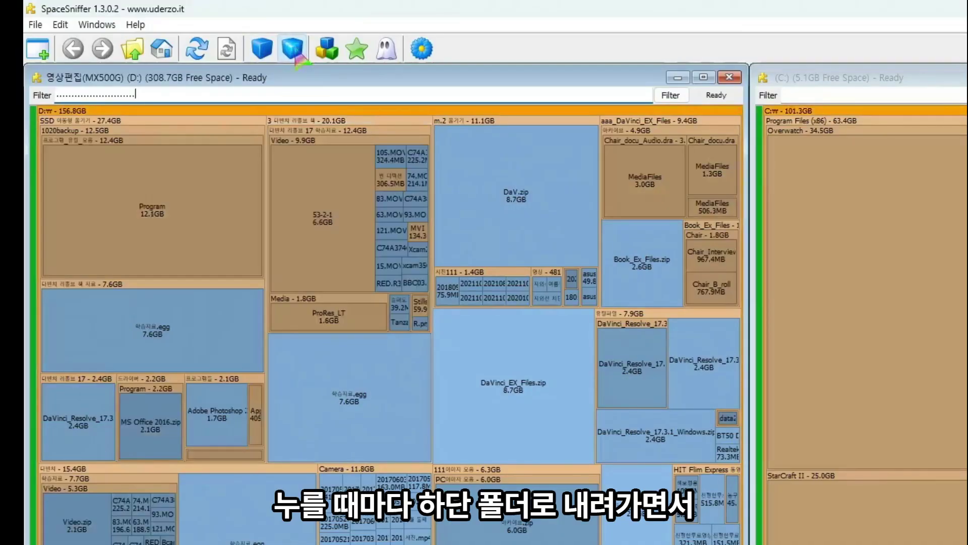
click(297, 60)
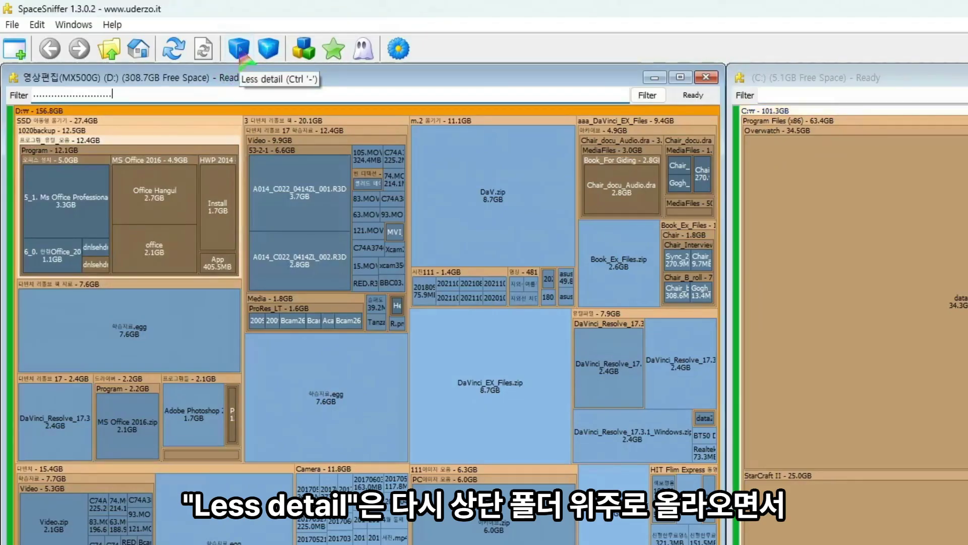
click(241, 55)
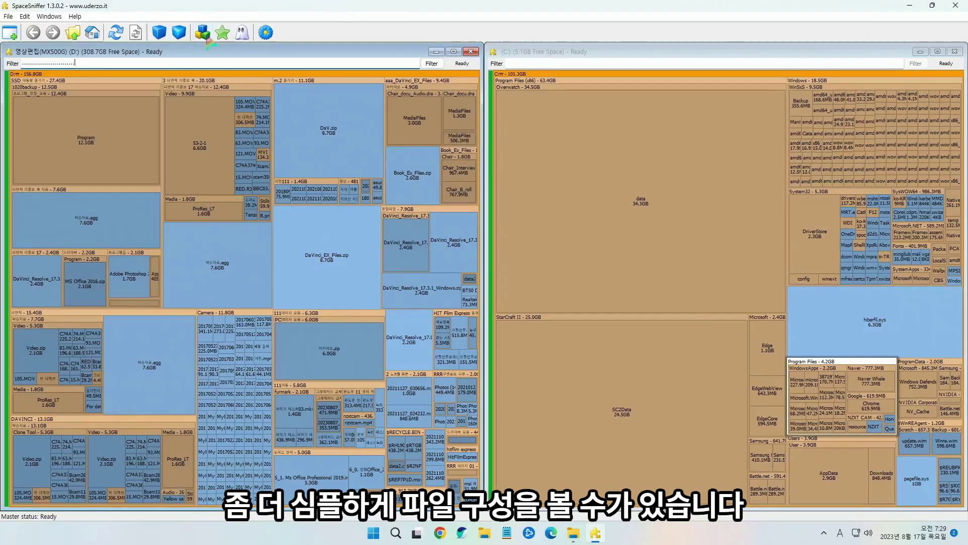
click(181, 38)
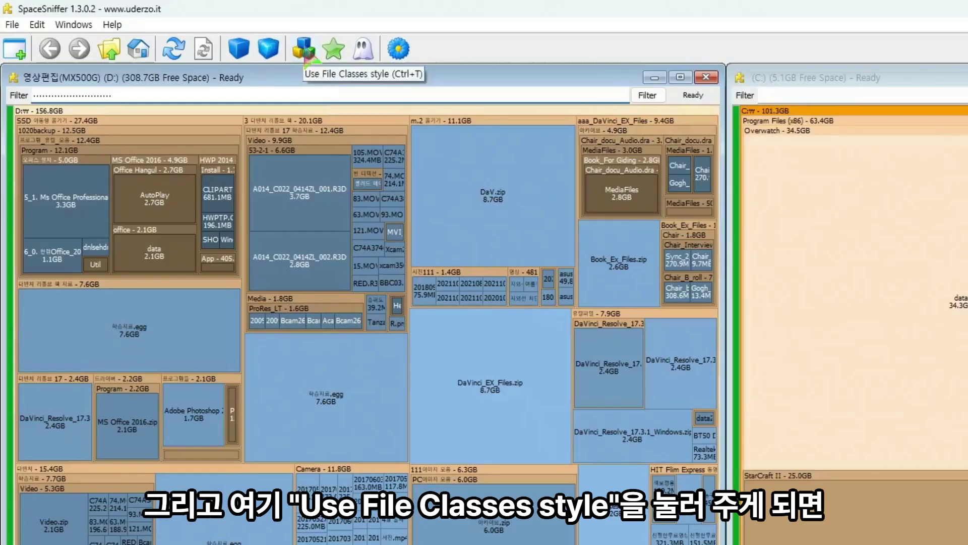
Step: Color the D: drive map with the File Classes style and toggle the free space display
click(305, 59)
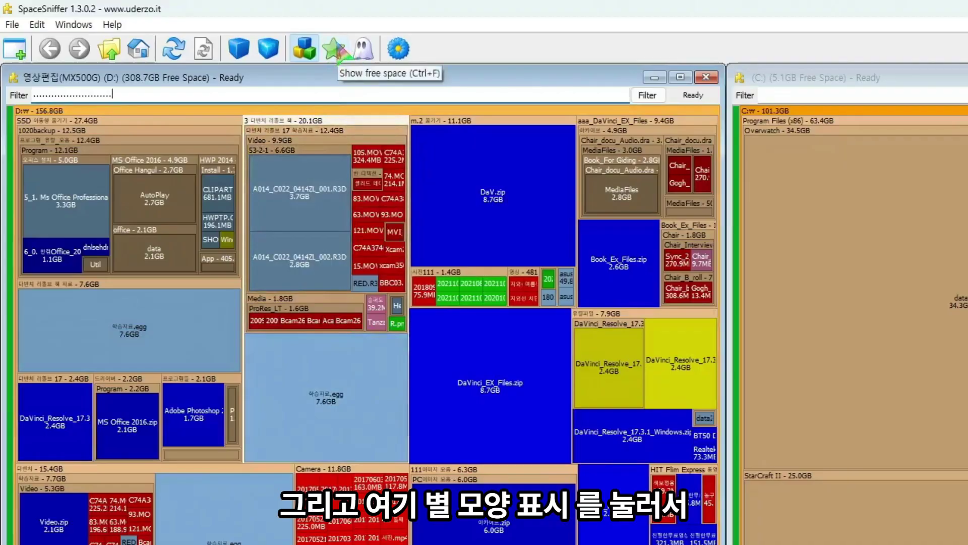
click(335, 50)
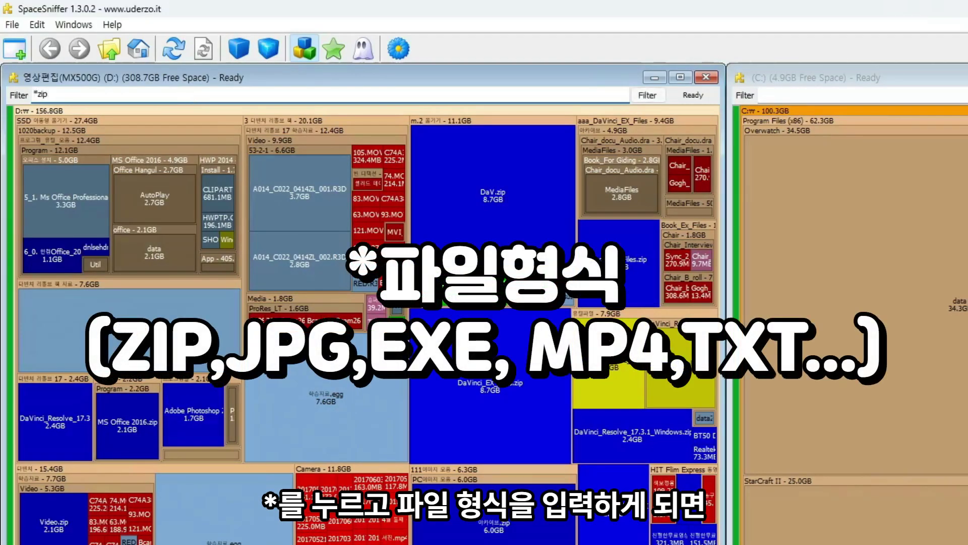
Step: Filter the D: drive map by *zip, and replace that filter with *jpg
key(Return)
key(BackSpace)
key(BackSpace)
key(BackSpace)
text(jpg)
key(Return)
Step: Replace the file type filter on the D: drive map with <10mb to show only files under 10 MB
key(BackSpace)
key(BackSpace)
key(BackSpace)
key(BackSpace)
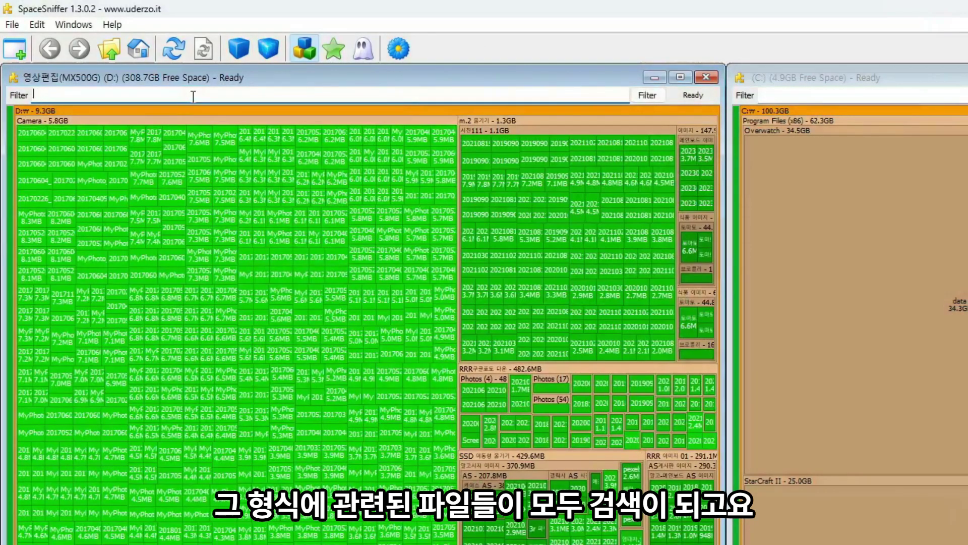
text(<10mb)
key(Return)
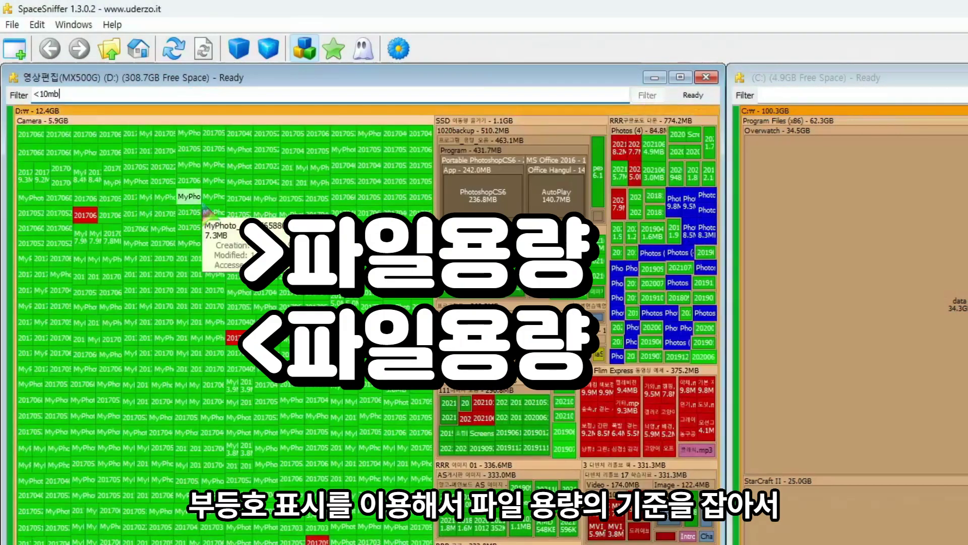
Step: Replace the file size filter on the D: drive map with >5gb to show only files over 5 GB
key(BackSpace)
key(BackSpace)
key(BackSpace)
key(BackSpace)
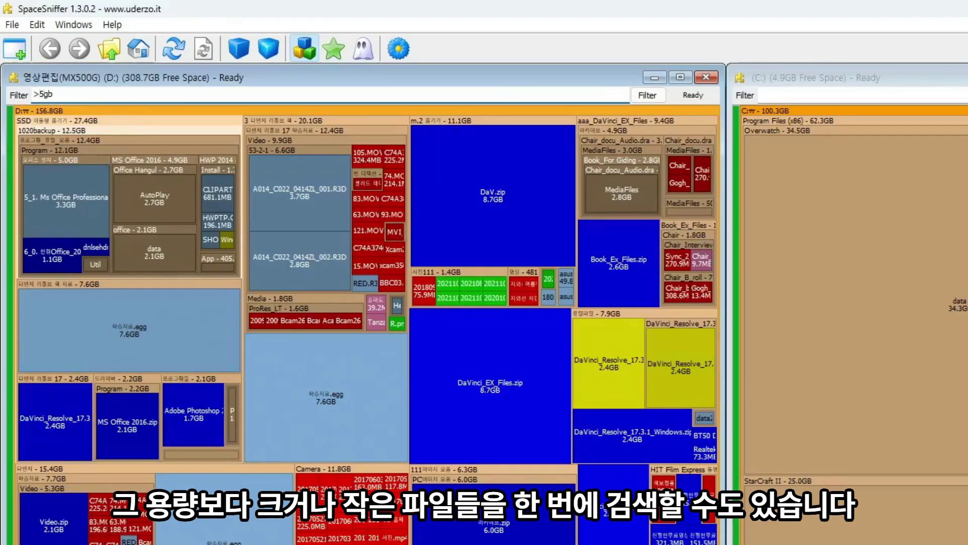
key(Return)
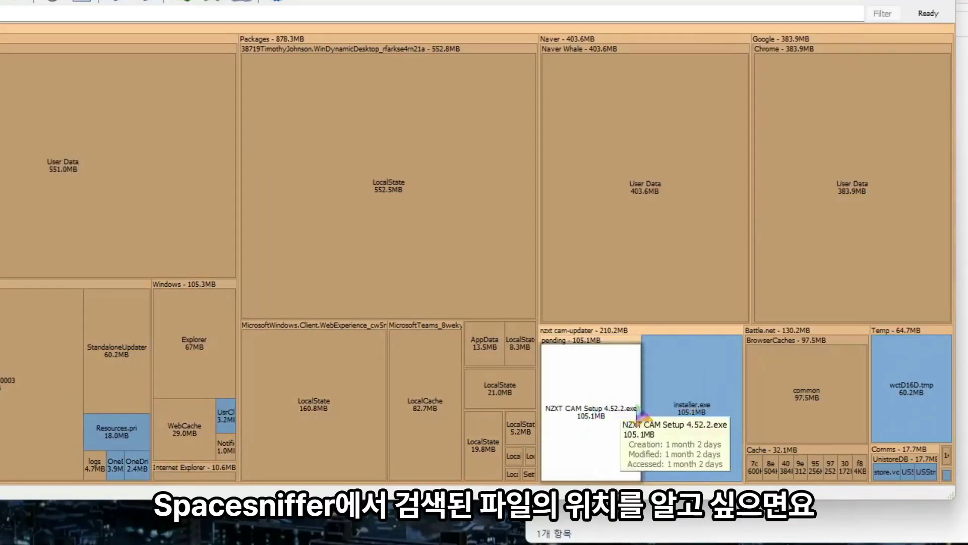
Step: Open the properties of NZXT CAM Setup 4.52.2.exe in the C: drive map and copy its full location path
right_click(593, 384)
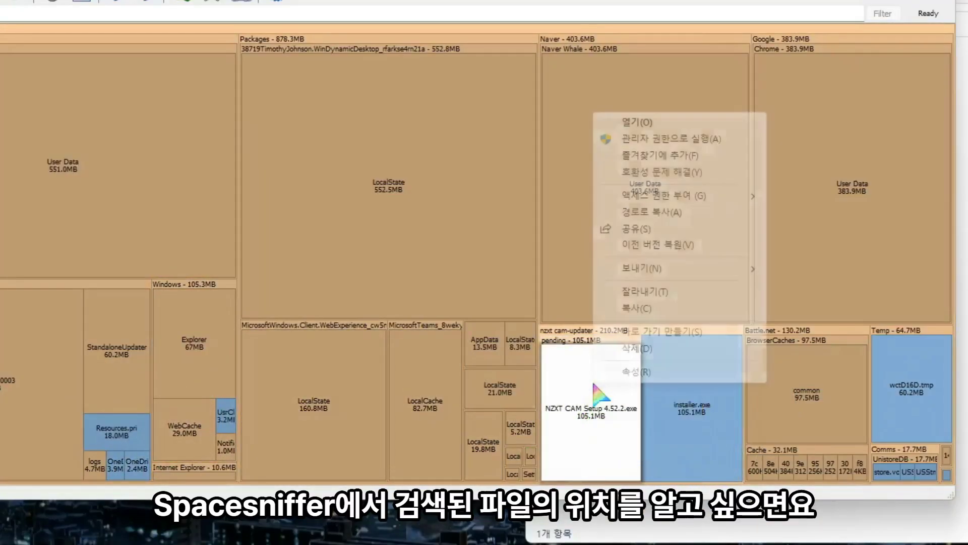
click(643, 372)
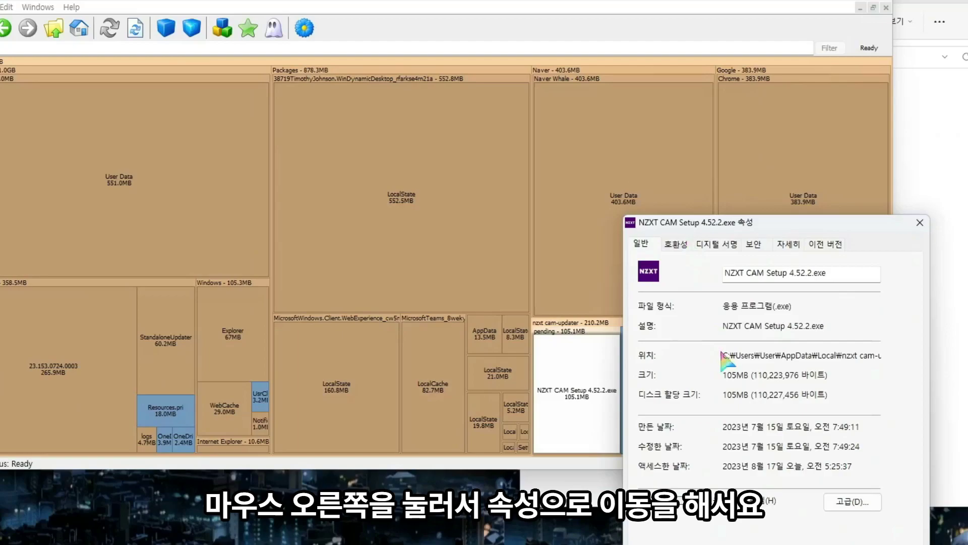
drag(725, 356, 938, 357)
key(ctrl+c)
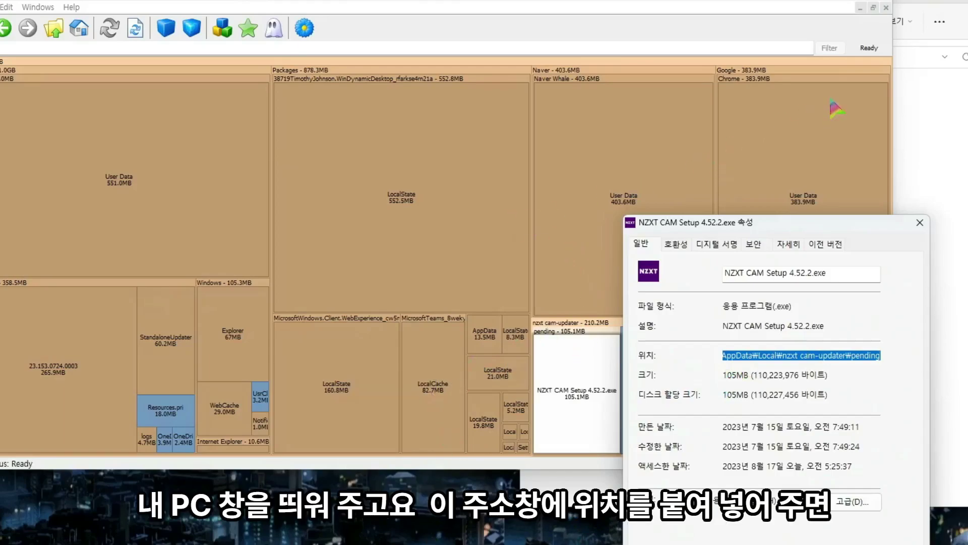
Step: Switch to File Explorer, go to the copied nzxt cam-updater\pending folder path, and select NZXT CAM Setup 4.52.2.exe
click(935, 22)
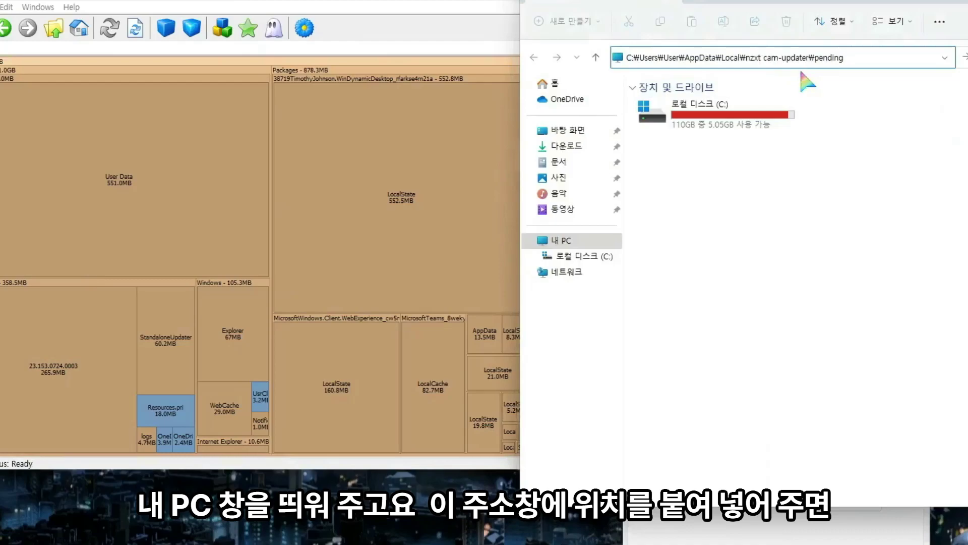
key(Return)
click(739, 105)
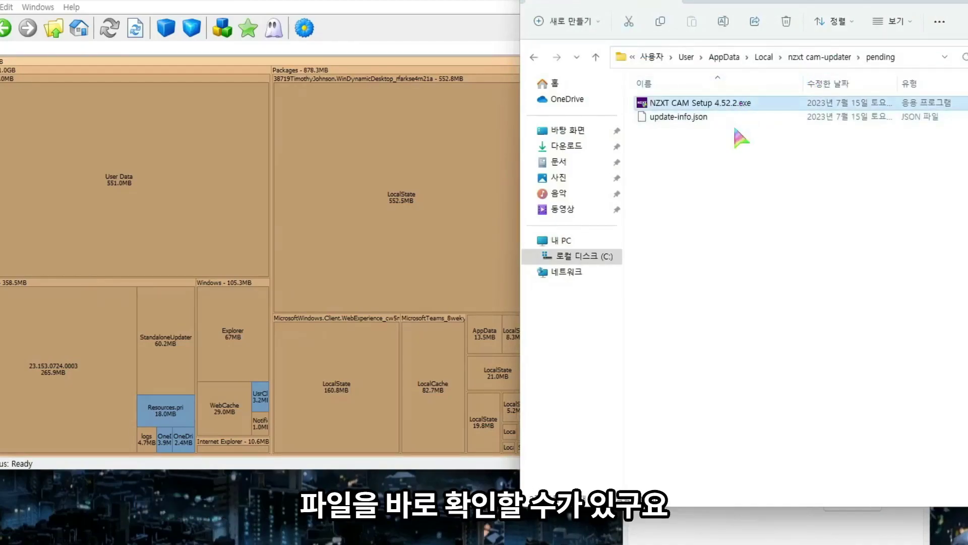
Step: Move the File Explorer and SpaceSniffer windows apart, and delete NZXT CAM Setup 4.52.2.exe directly from the C: drive map
drag(534, 1, 645, 1)
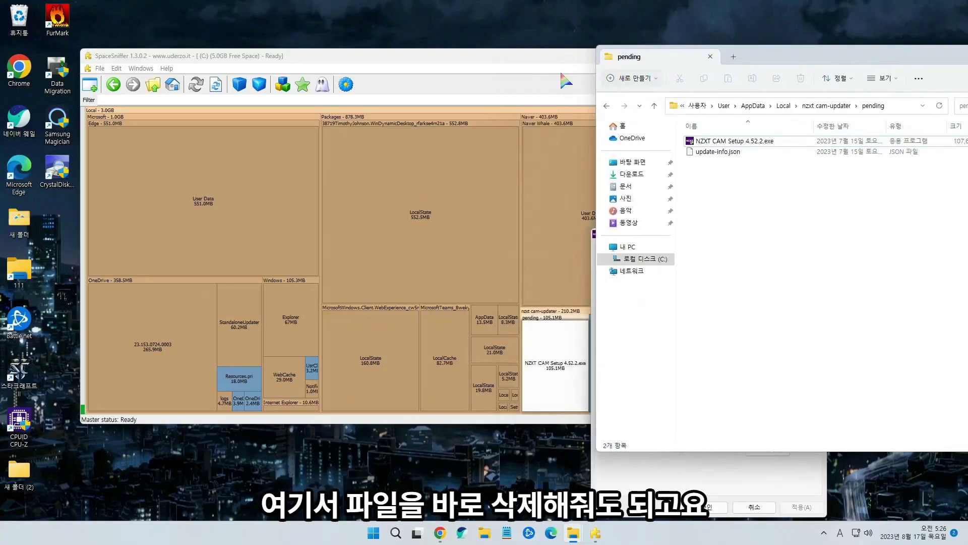
drag(546, 55, 418, 56)
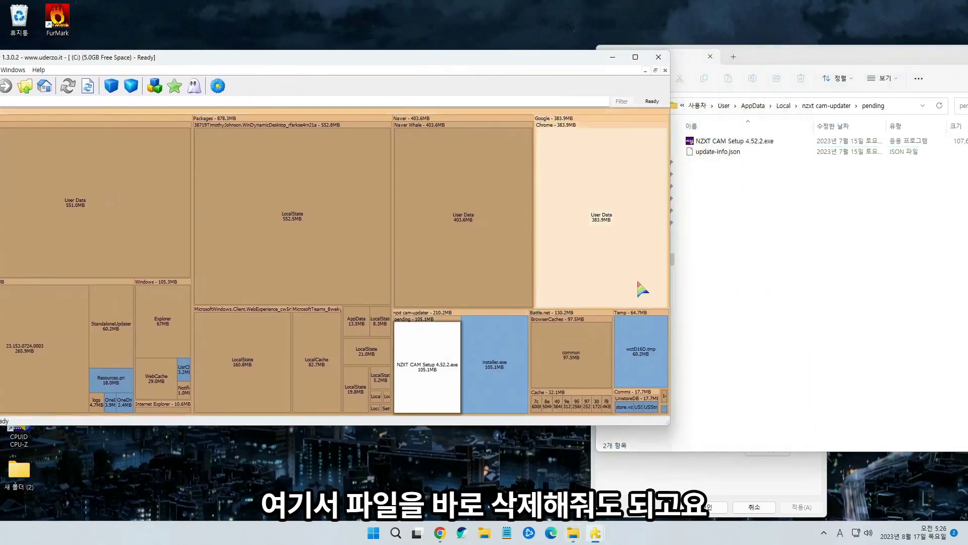
click(743, 151)
click(458, 379)
right_click(426, 391)
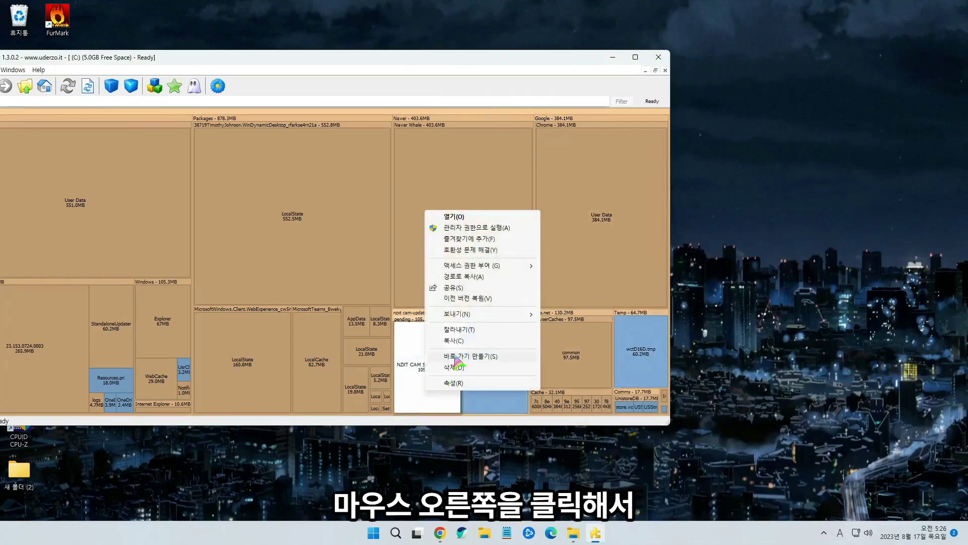
click(451, 367)
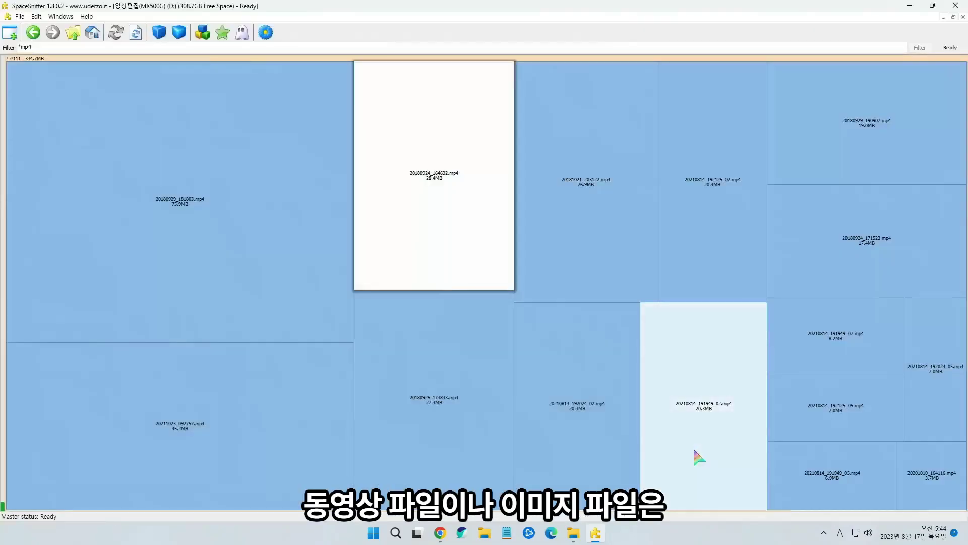
Step: Play 20210814_191949_02.mp4 from the filtered D: drive map, close the media player, and bring up the file's context menu
right_click(693, 448)
mouse_move(724, 325)
click(626, 346)
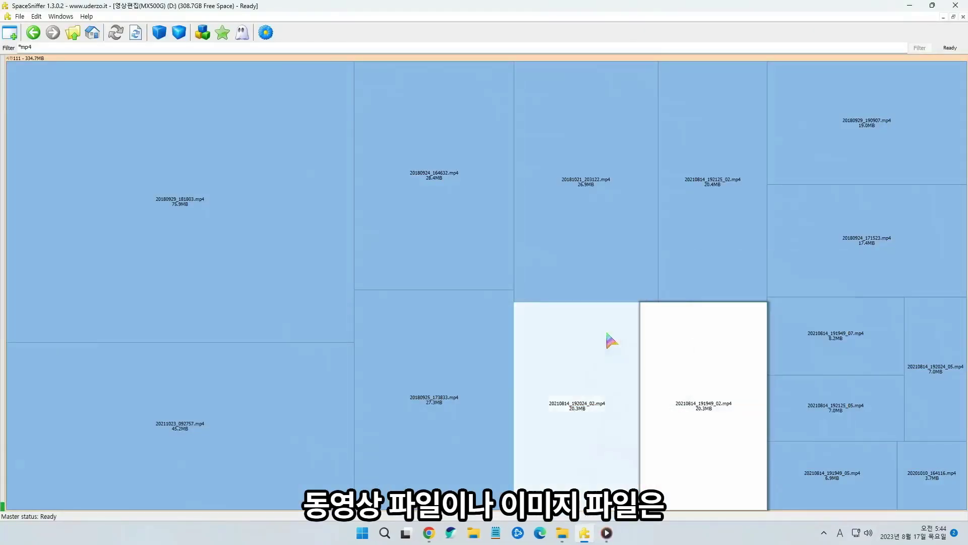
click(606, 534)
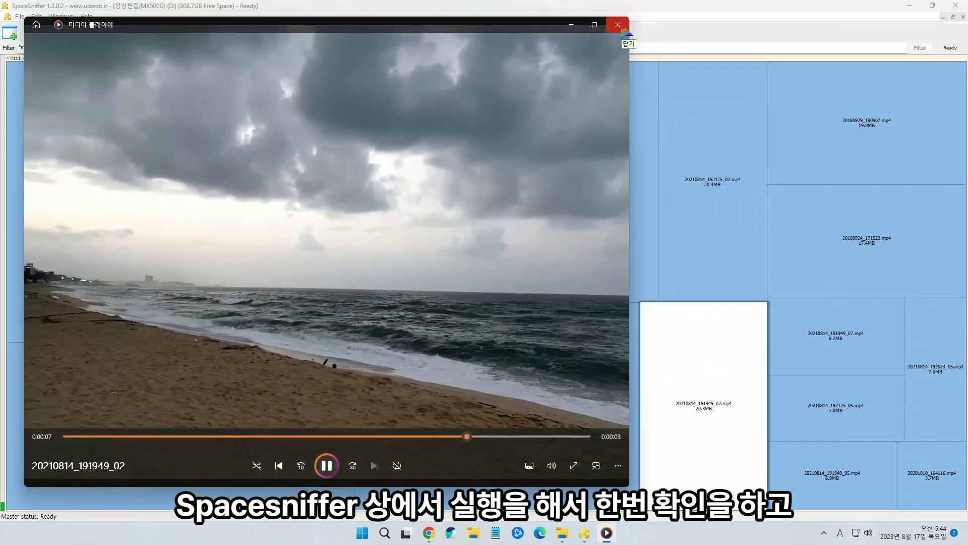
click(624, 30)
right_click(710, 401)
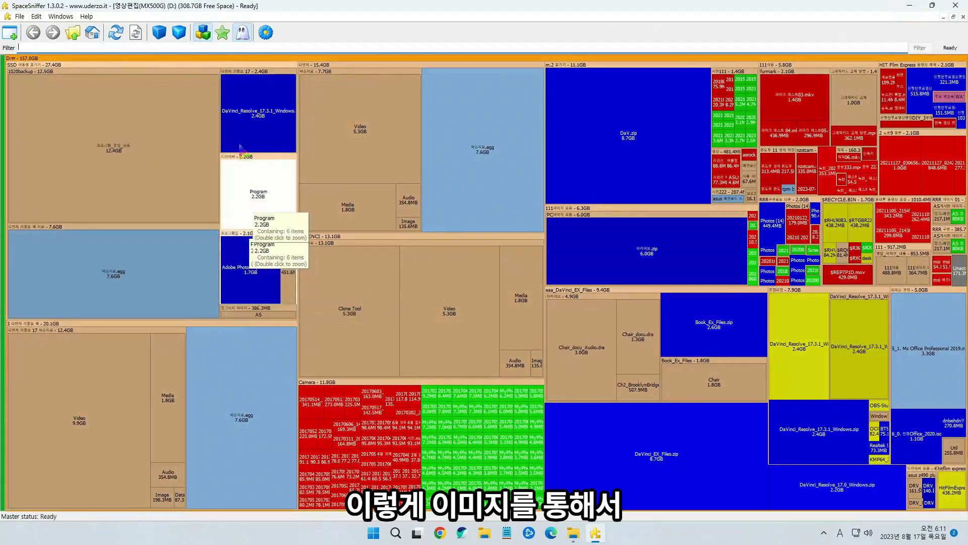
Step: Toggle the File Classes coloring of the D: drive map off and back on
click(203, 36)
click(203, 39)
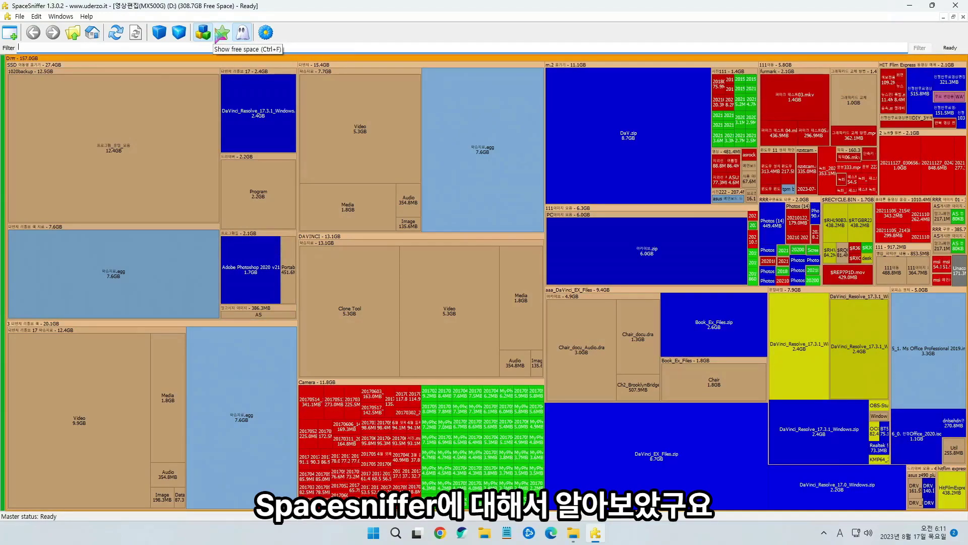